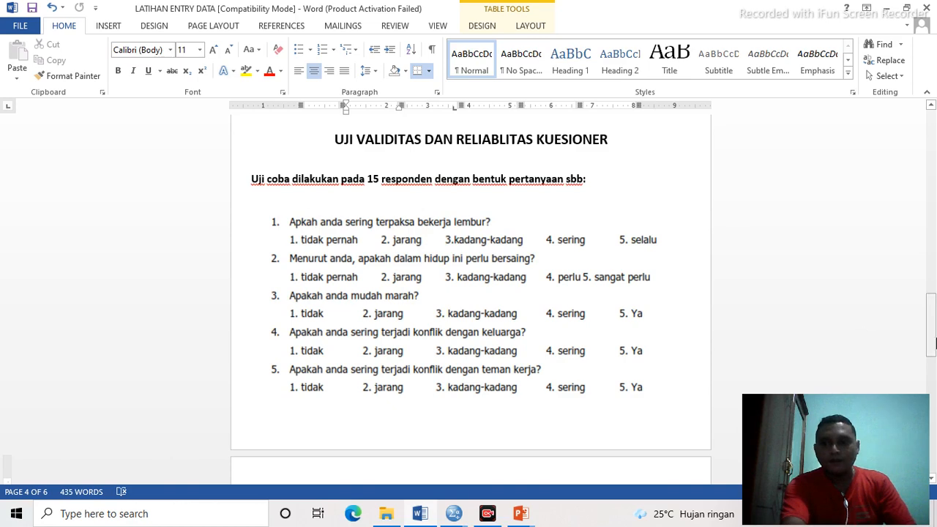
- Look through the respondents' answer table for P1 to P5 and switch to the questionnaire dataset in SPSS
left_click_drag(933, 331, 896, 372)
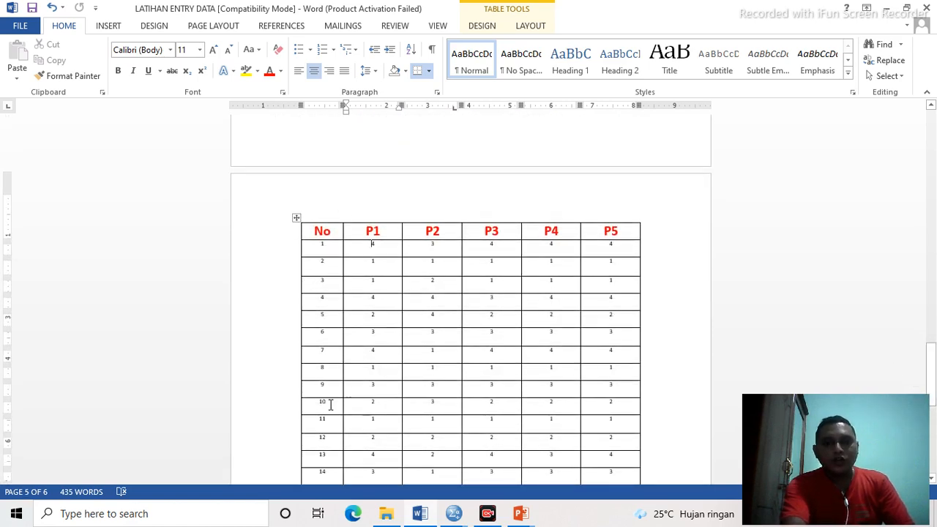
left_click_drag(932, 376, 929, 395)
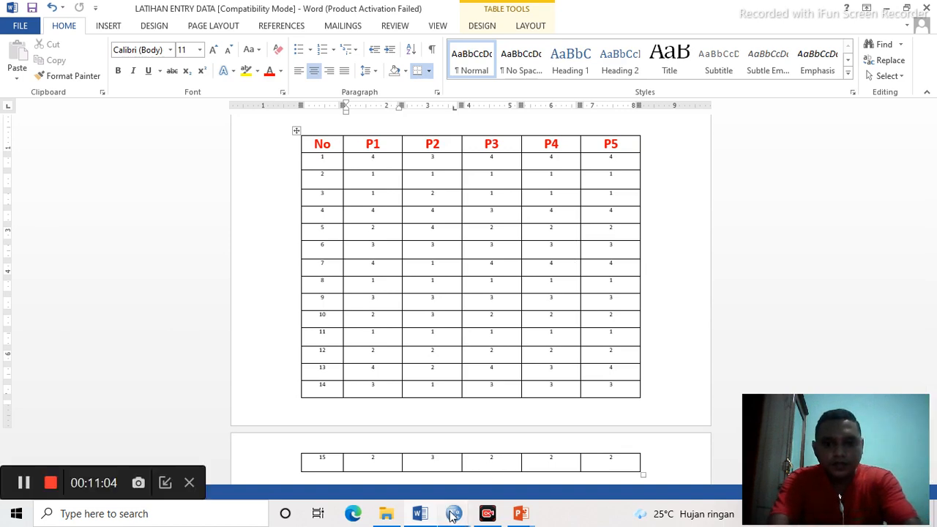
mouse_move(453, 515)
left_click(509, 471)
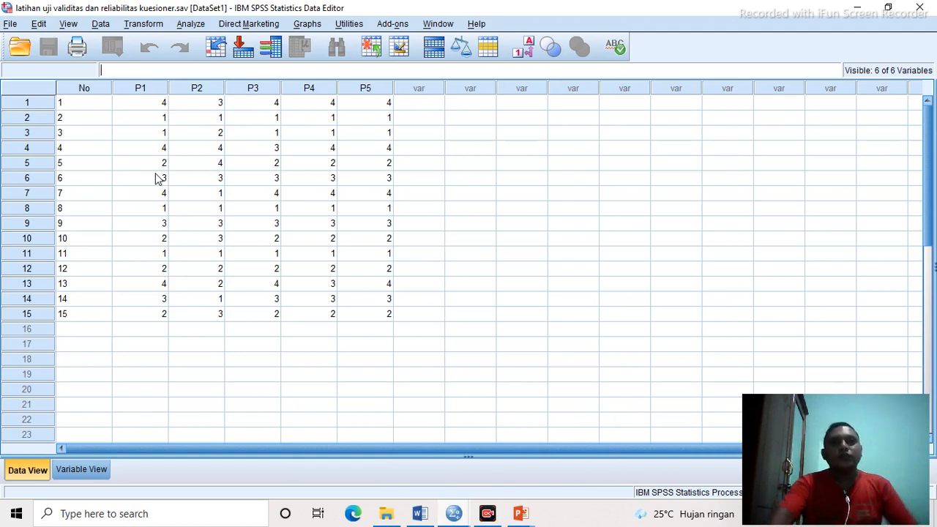
- Open the scale Reliability Analysis for the questionnaire dataset
left_click(189, 24)
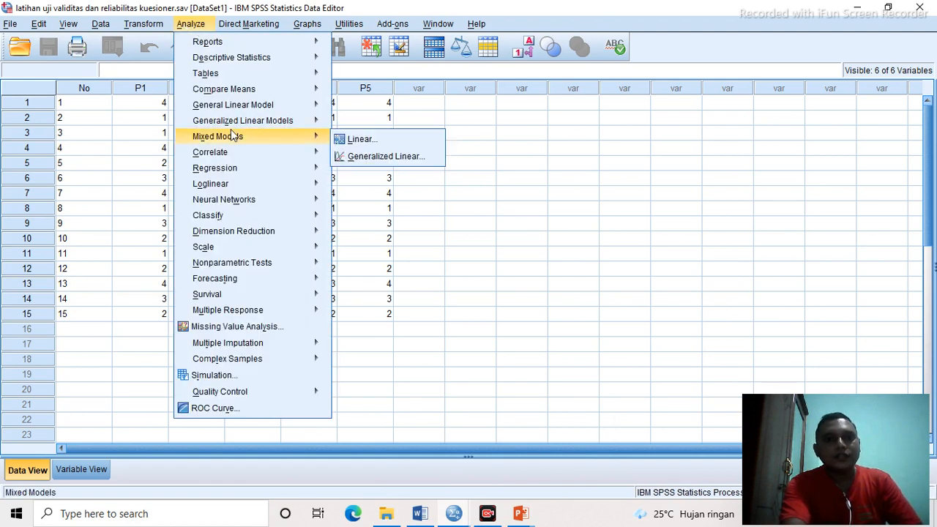
mouse_move(279, 251)
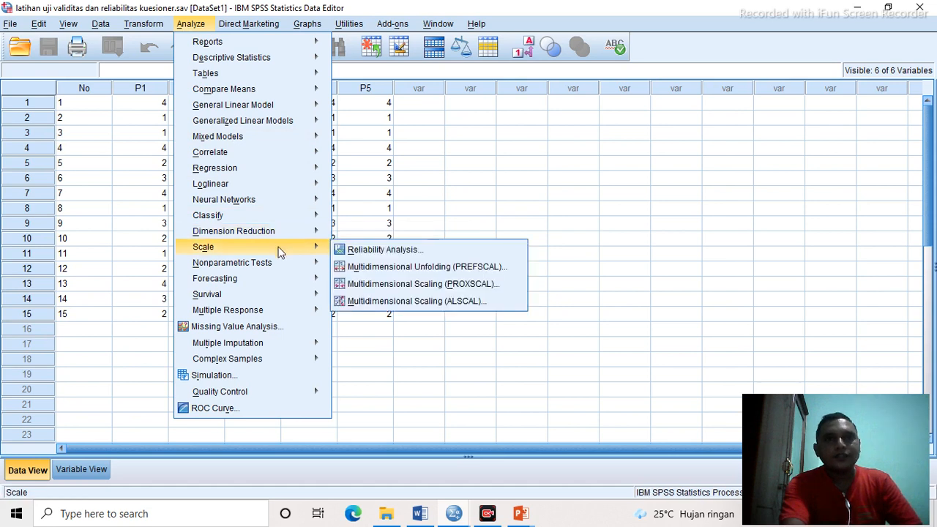
left_click(369, 249)
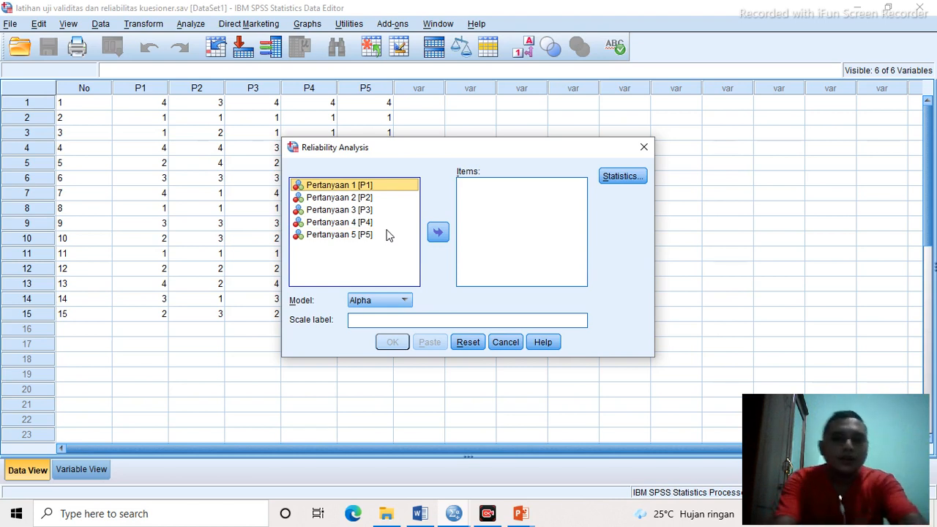
- Add Pertanyaan 1 to Pertanyaan 5 to the analysis items one at a time, and move all five back out
left_click(435, 233)
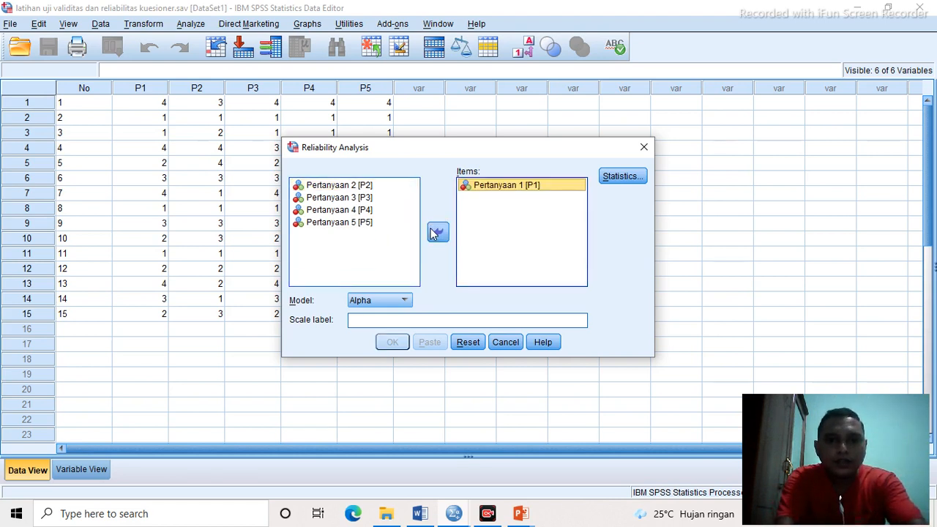
left_click(364, 190)
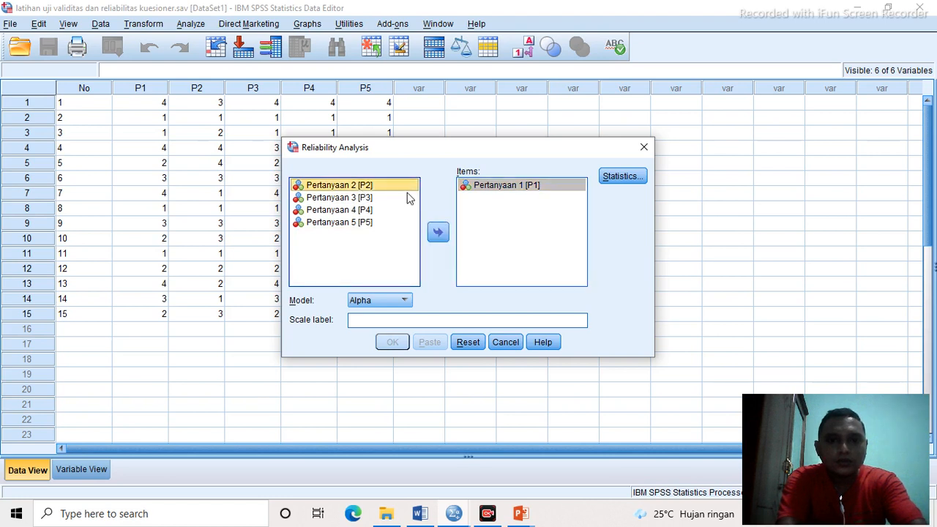
left_click(438, 232)
left_click(363, 186)
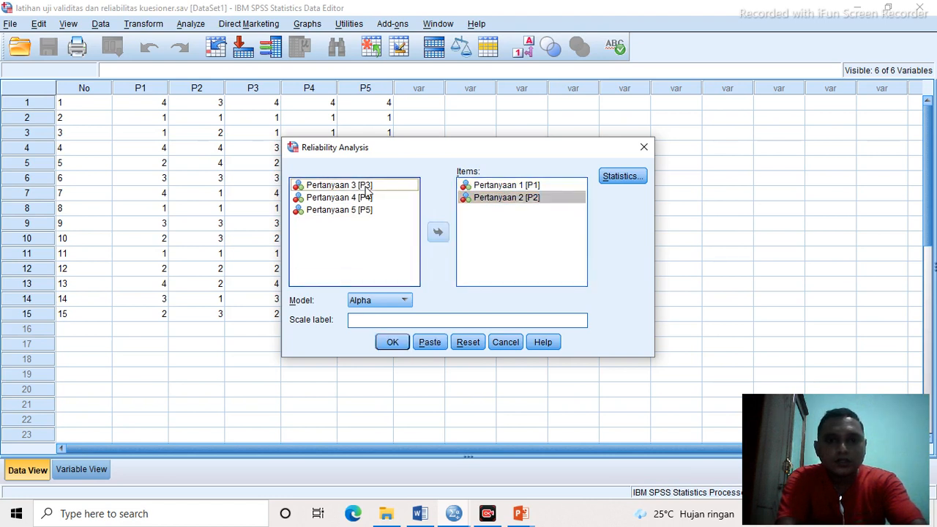
left_click(438, 232)
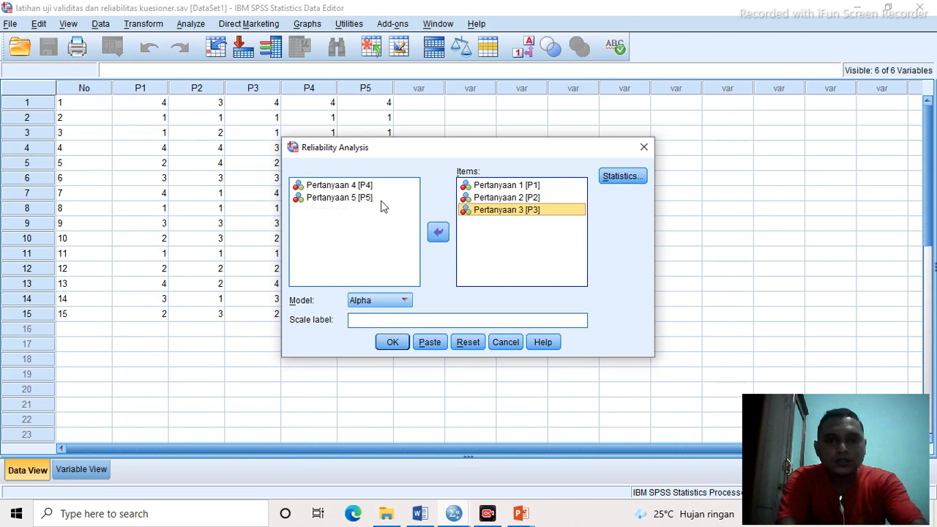
left_click(370, 187)
left_click(442, 232)
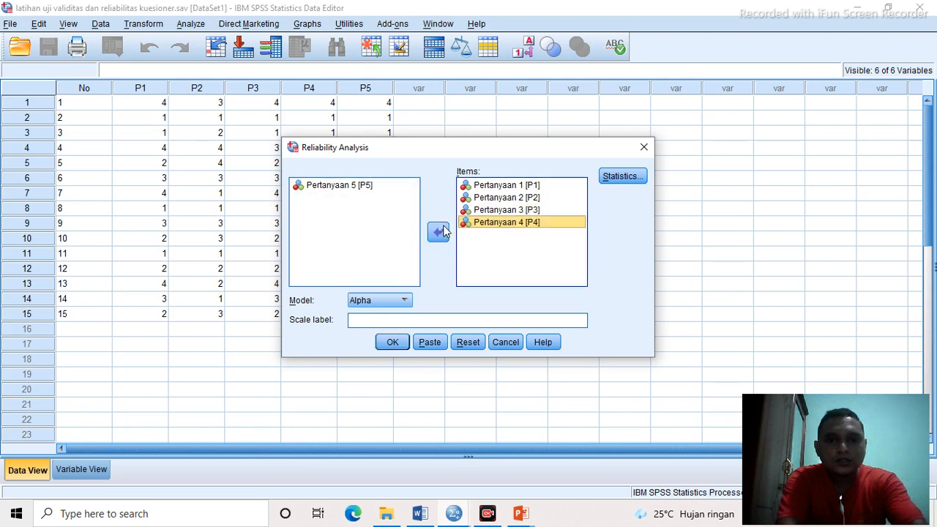
left_click(370, 185)
left_click(433, 231)
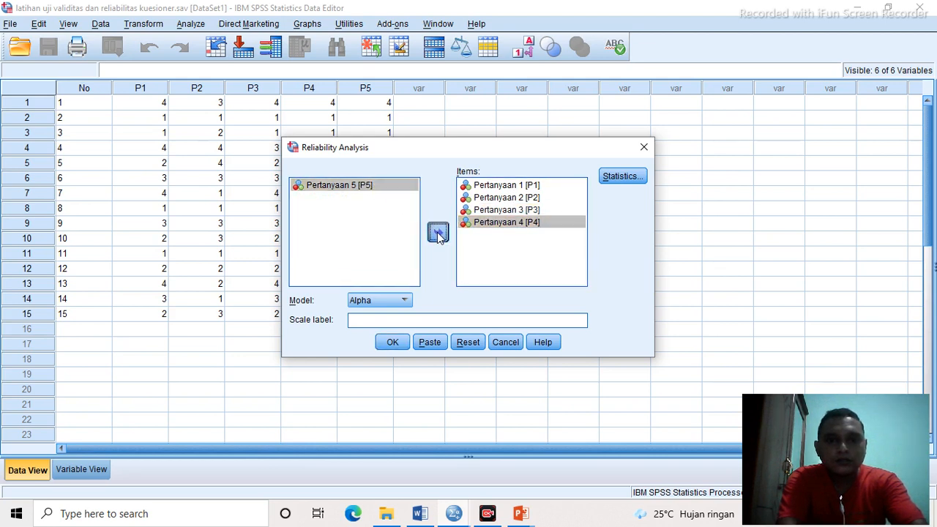
key("ctrl+a")
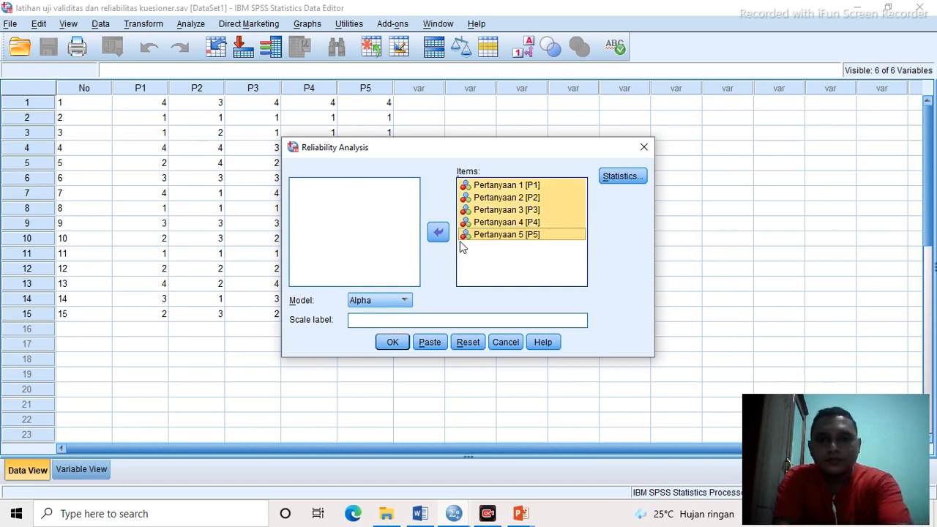
left_click(437, 232)
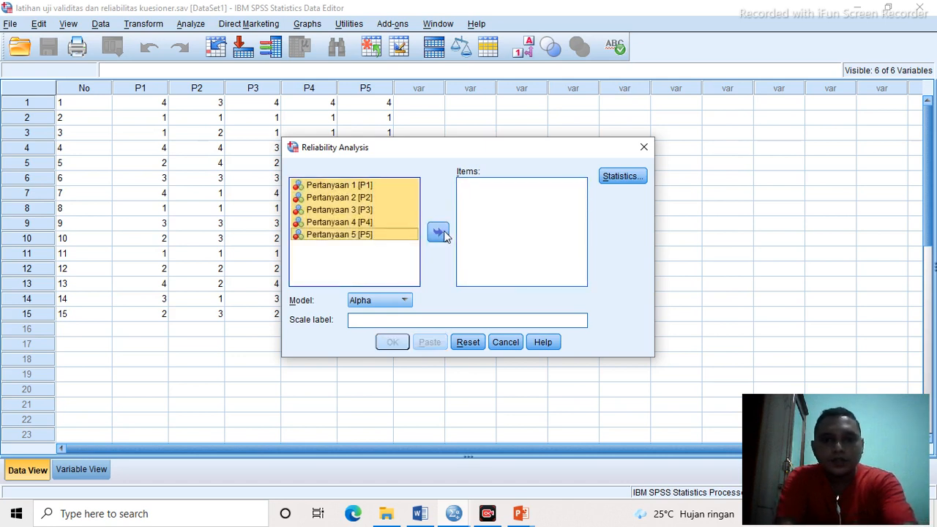
- Add all five questions, Pertanyaan 1 to Pertanyaan 5, to the analysis items at once
left_click(328, 223)
key("ctrl+a")
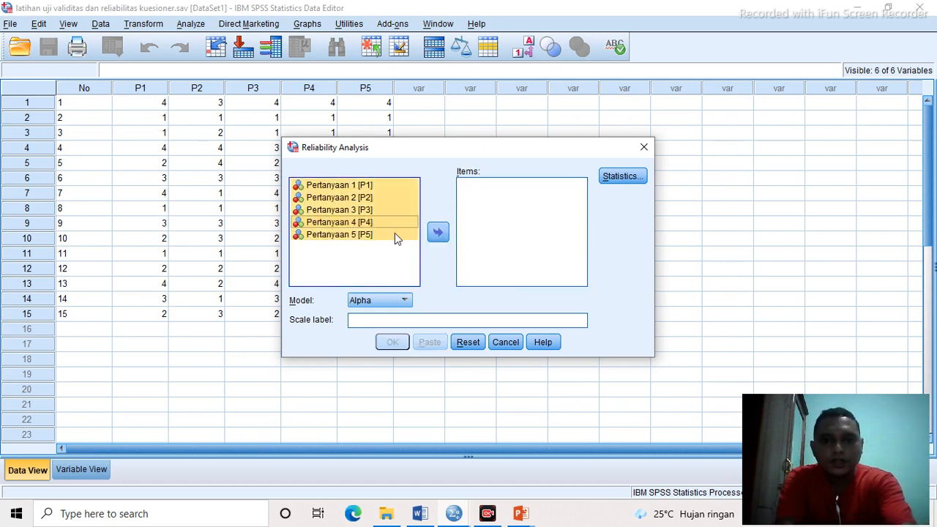
left_click(438, 233)
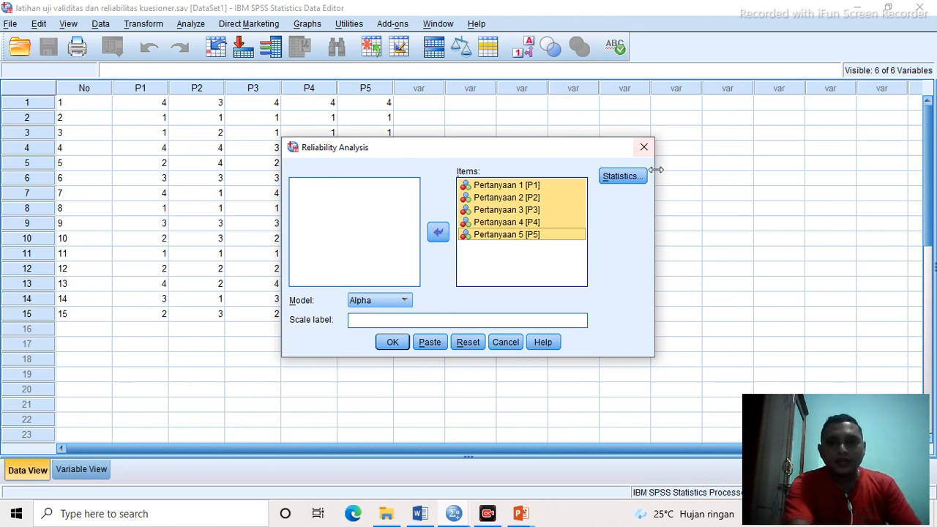
- Request descriptives for Item, Scale and Scale if item deleted, and run the reliability analysis with the Alpha model
left_click(623, 177)
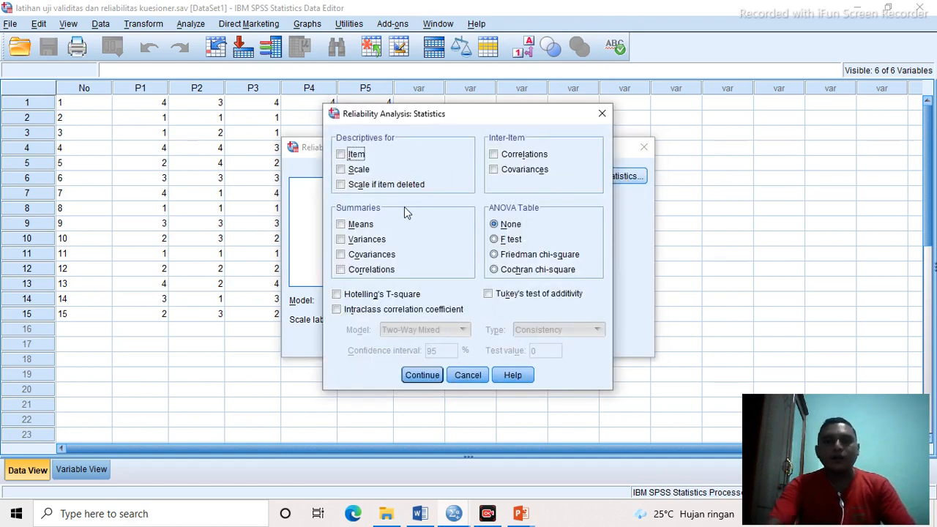
left_click(346, 174)
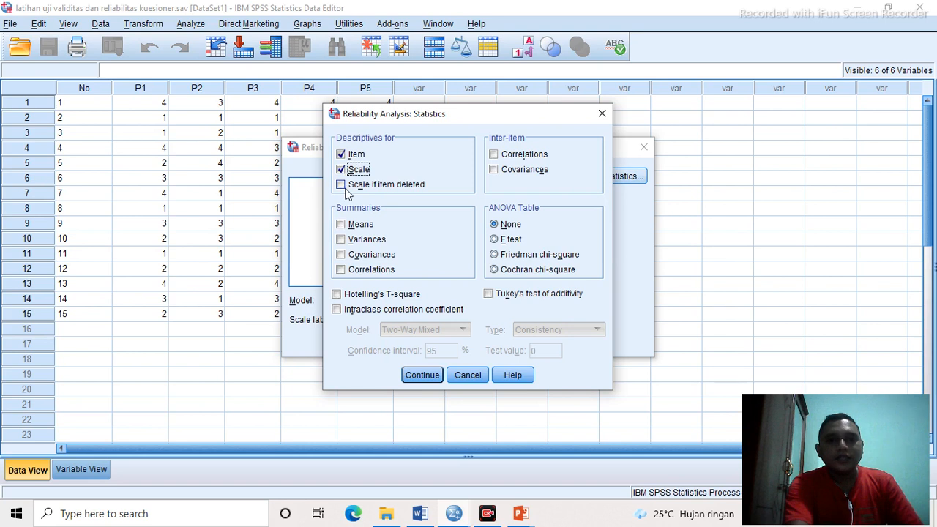
left_click(346, 187)
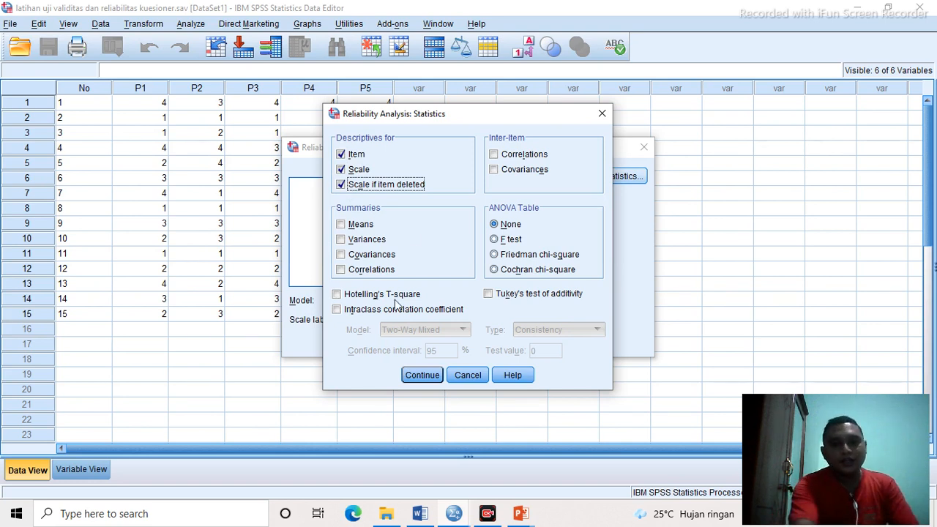
left_click(423, 375)
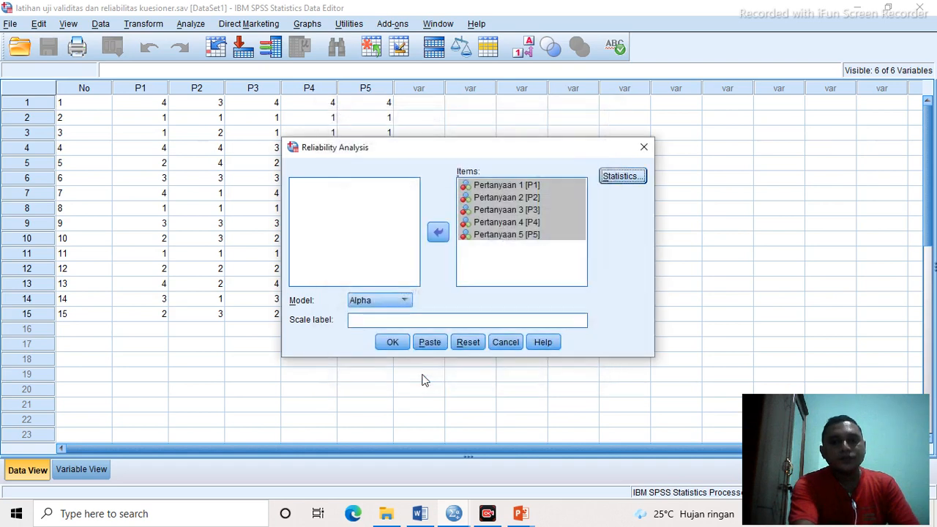
left_click(392, 344)
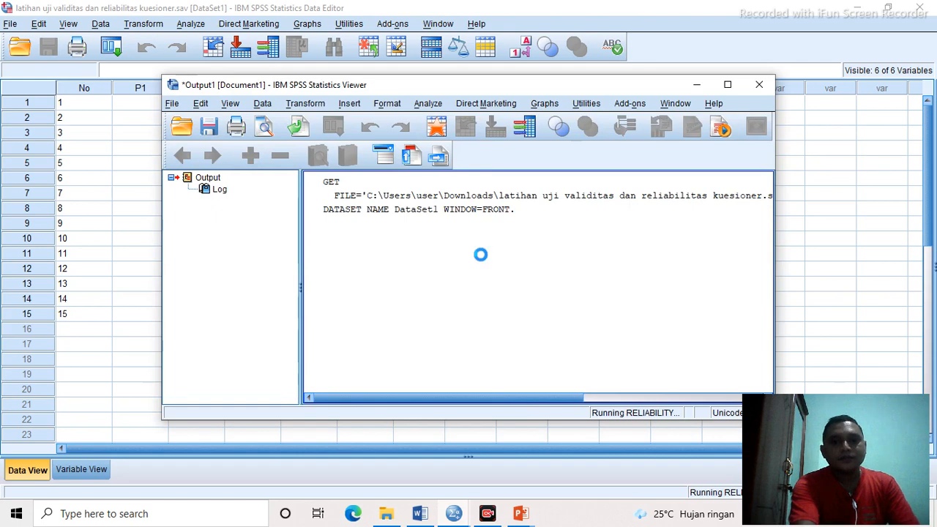
- Maximize the output window and examine the reliability results, especially the Item-Total Statistics table
left_click(729, 85)
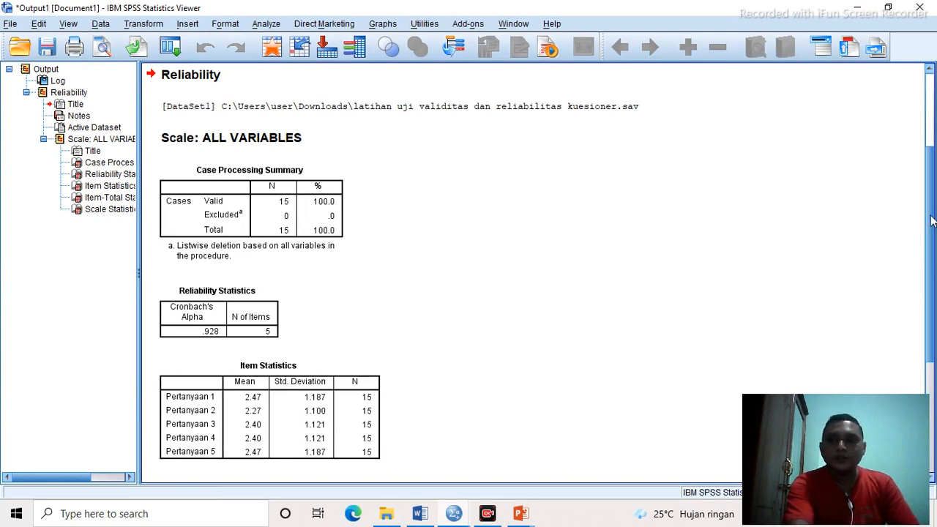
left_click_drag(932, 221, 920, 330)
left_click(337, 344)
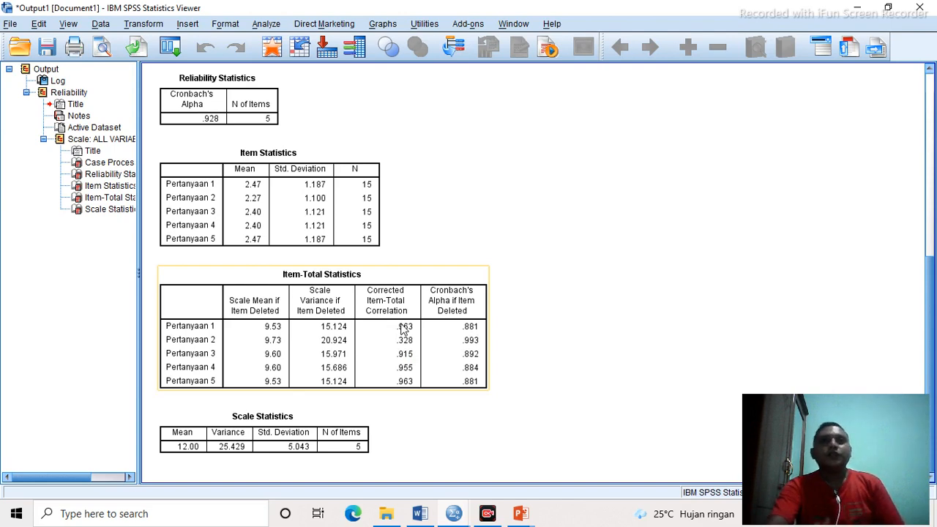
left_click(559, 350)
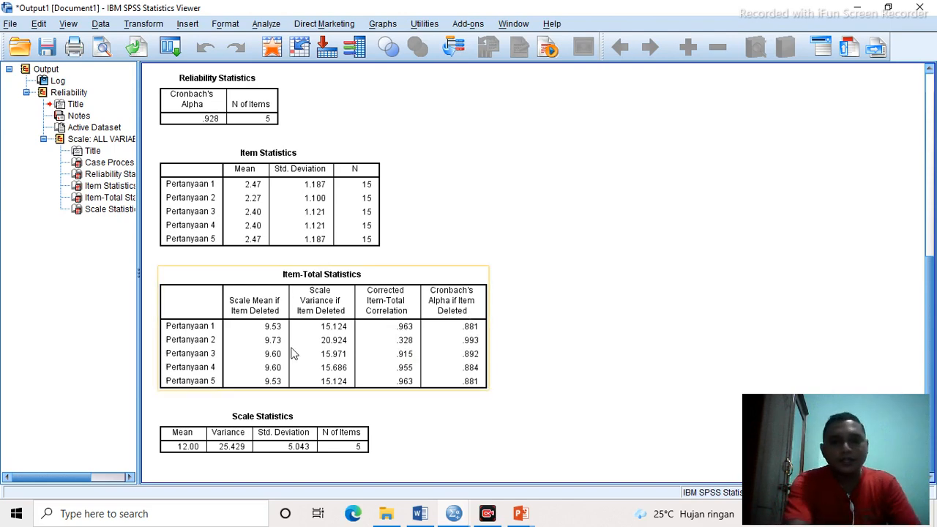
left_click(259, 354)
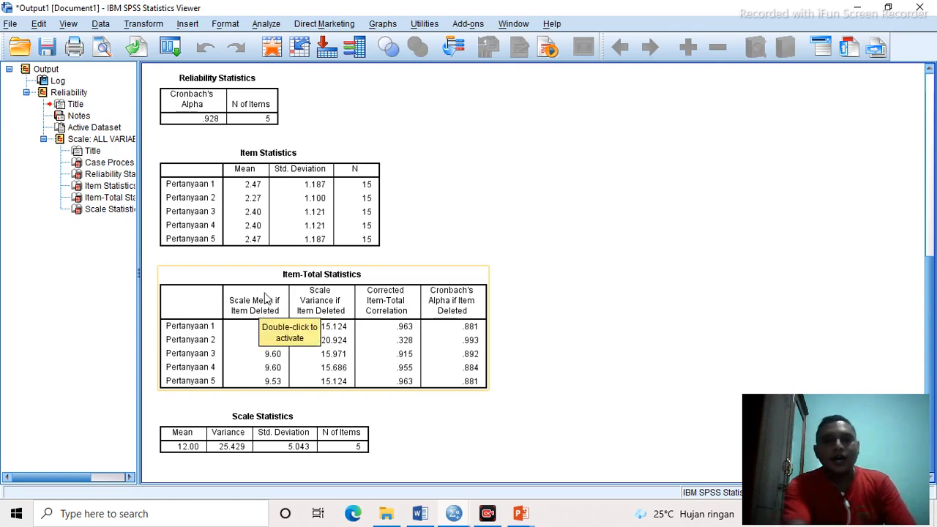
left_click(532, 299)
left_click(394, 331)
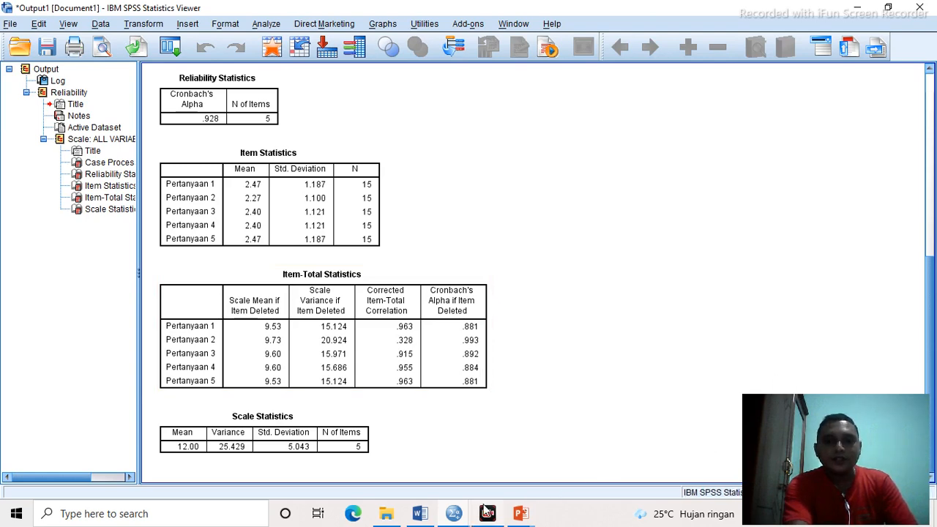
- Switch to the Word document and find the TABEL R STATISTIKA reference table on its first page
left_click(412, 516)
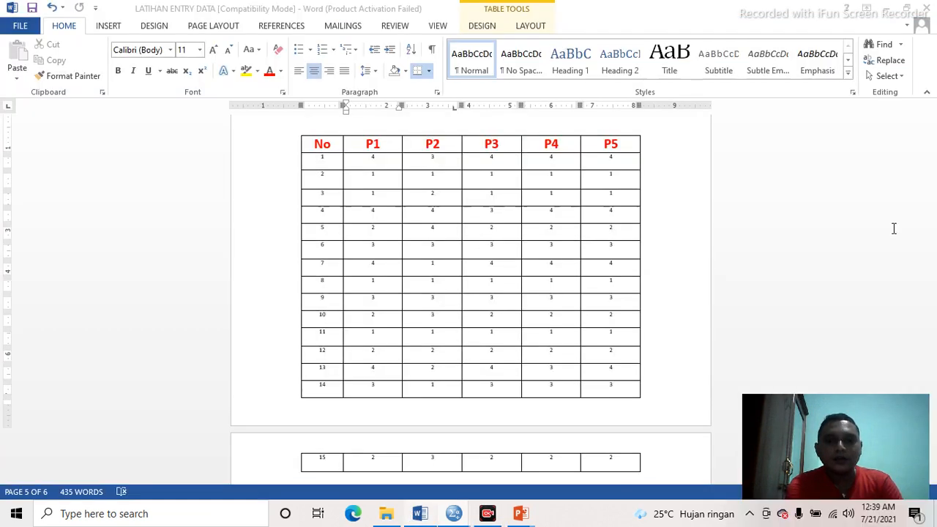
scroll(931, 368, "up", 5)
left_click_drag(932, 329, 933, 268)
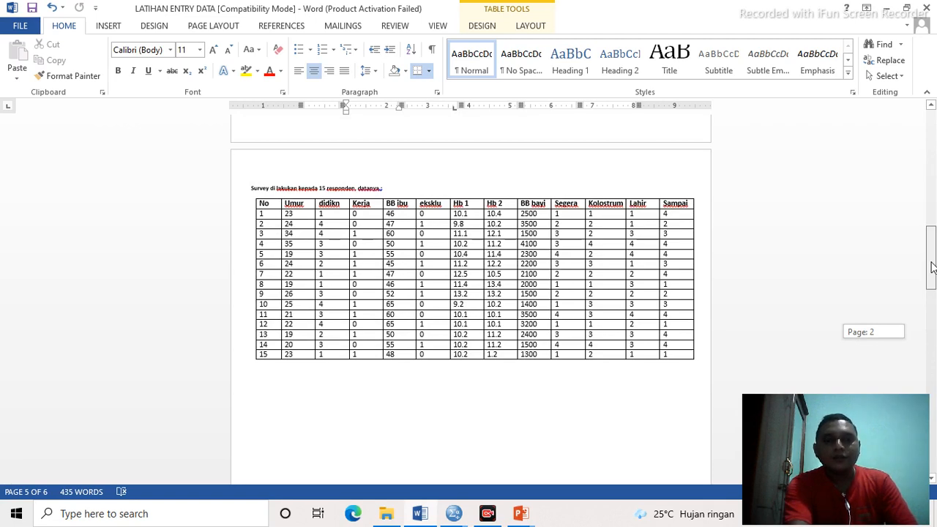
left_click_drag(932, 268, 925, 147)
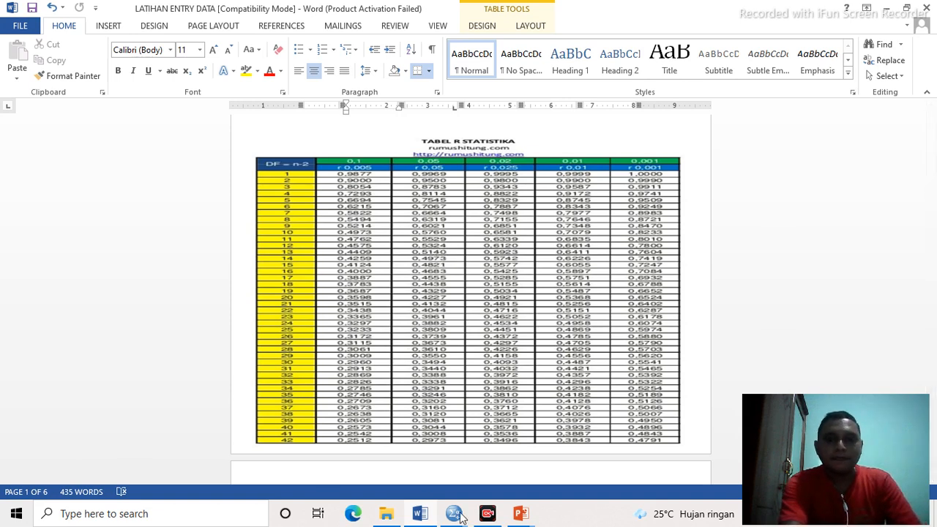
- Return to the SPSS output and check each question's Corrected Item-Total Correlation against the r table
mouse_move(459, 519)
mouse_move(418, 477)
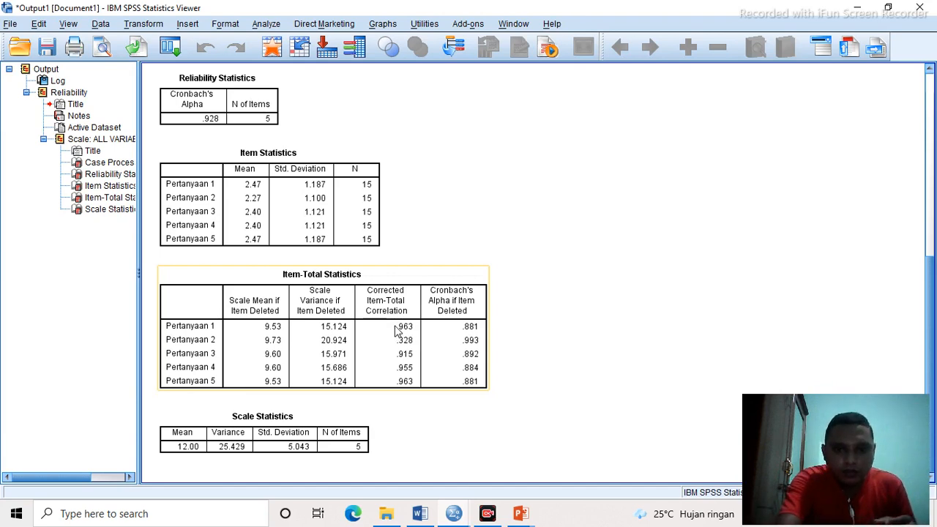
left_click(399, 418)
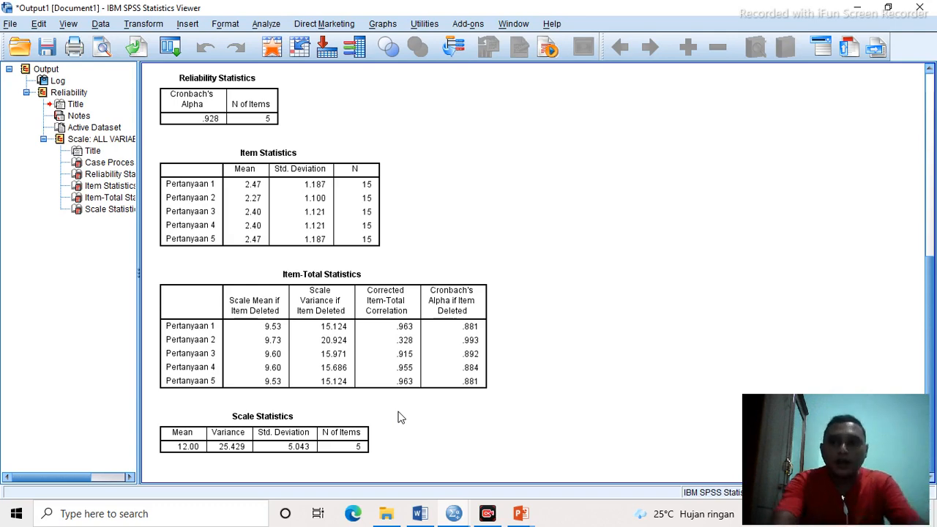
- Return to the SPSS questionnaire data and rerun the Reliability Analysis with Pertanyaan 2 removed from the items
left_click(854, 7)
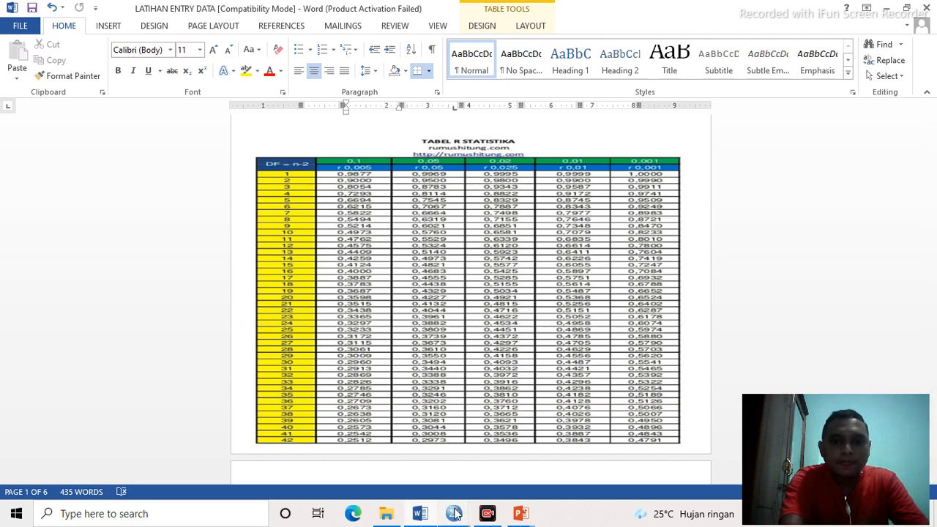
mouse_move(453, 510)
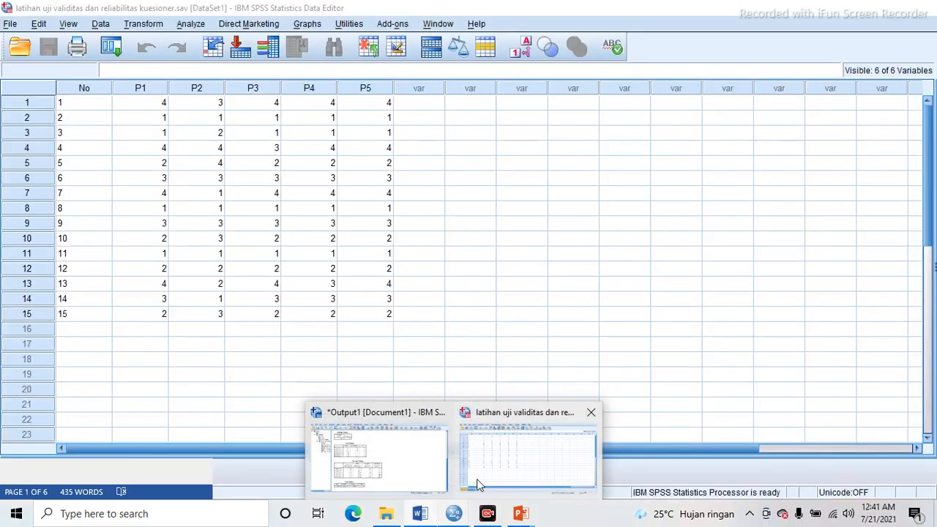
left_click(478, 485)
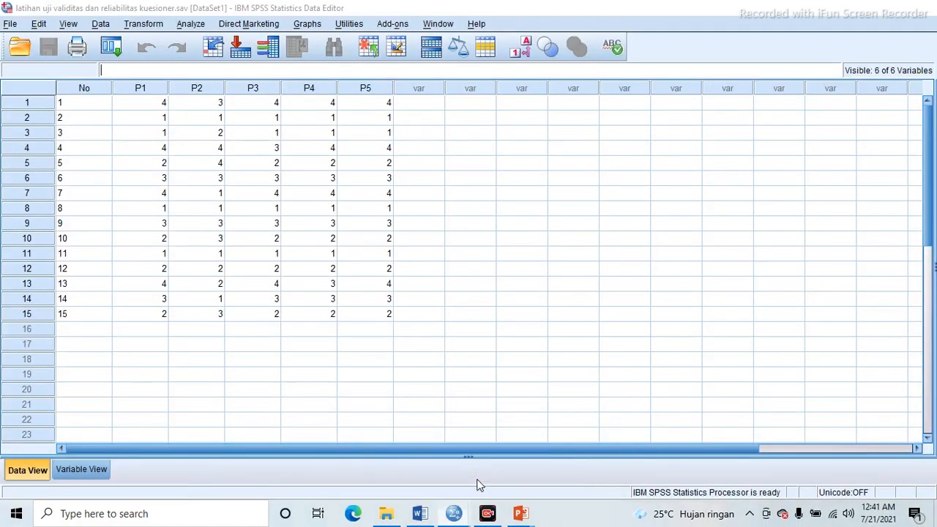
left_click(189, 24)
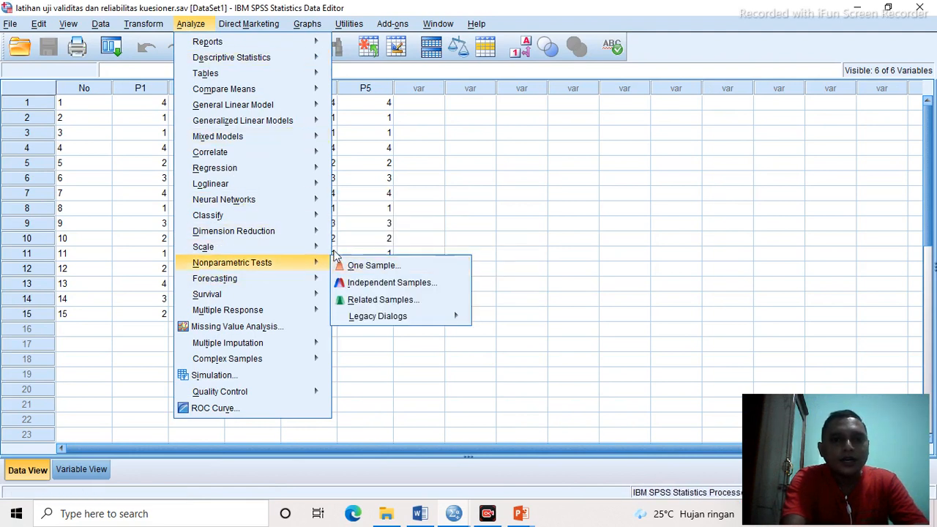
mouse_move(308, 255)
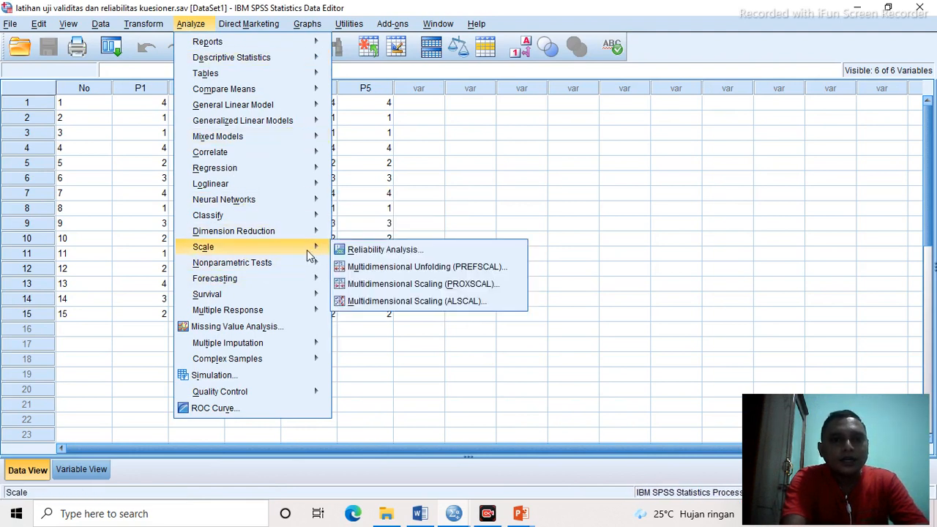
left_click(350, 252)
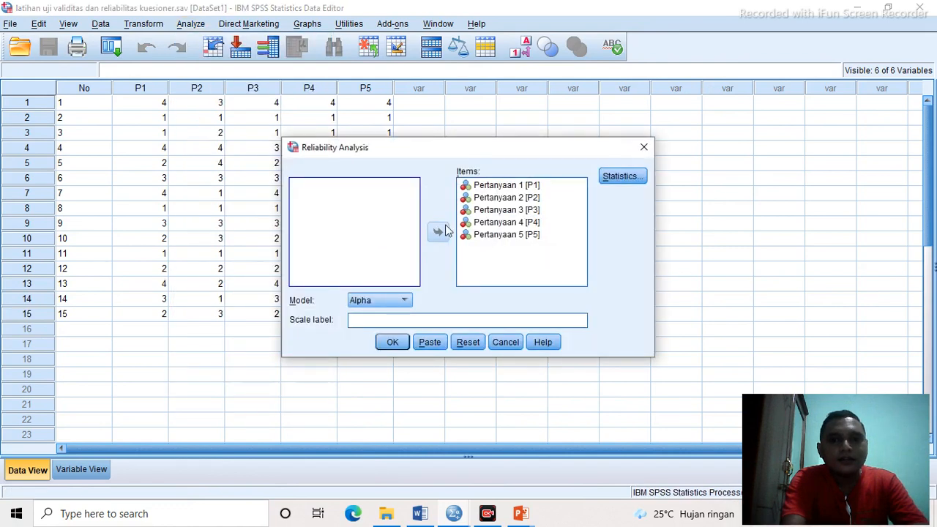
left_click(489, 200)
left_click(438, 232)
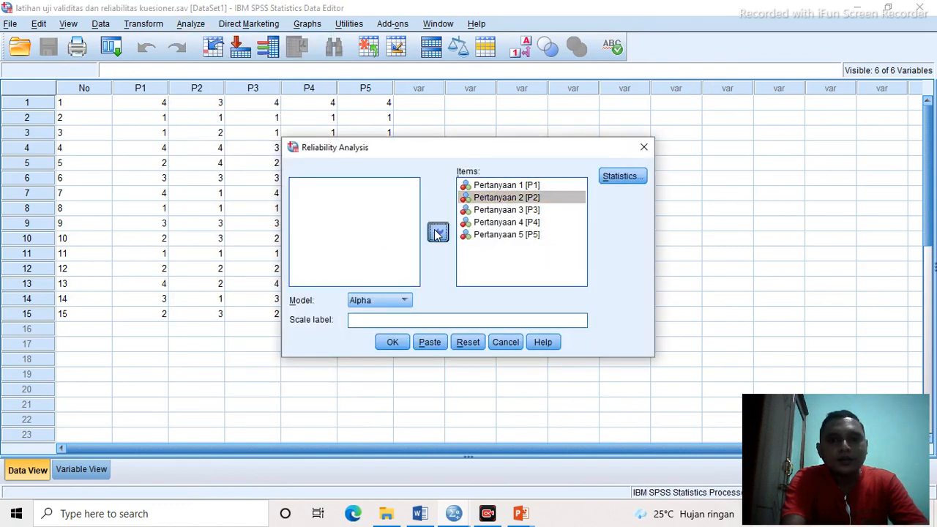
left_click(392, 342)
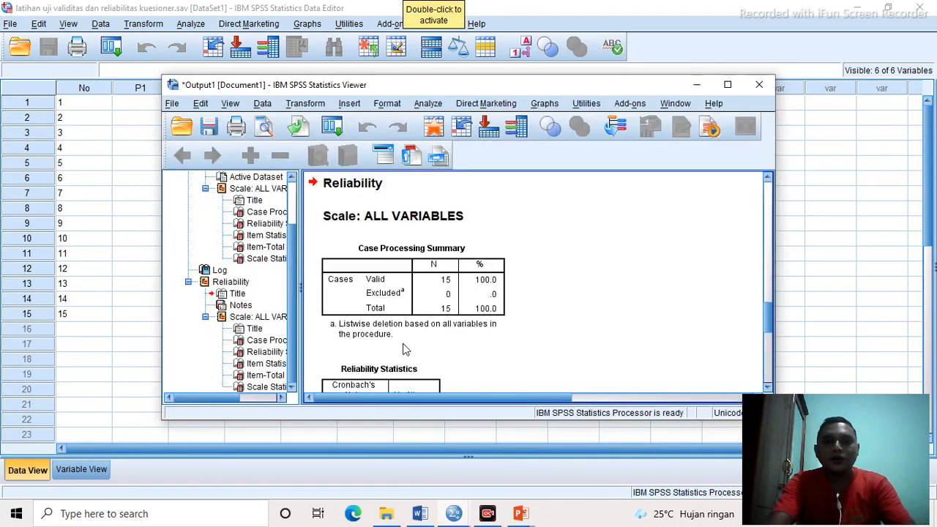
- Maximize the output window and examine the new reliability tables for the four remaining questions
left_click(718, 84)
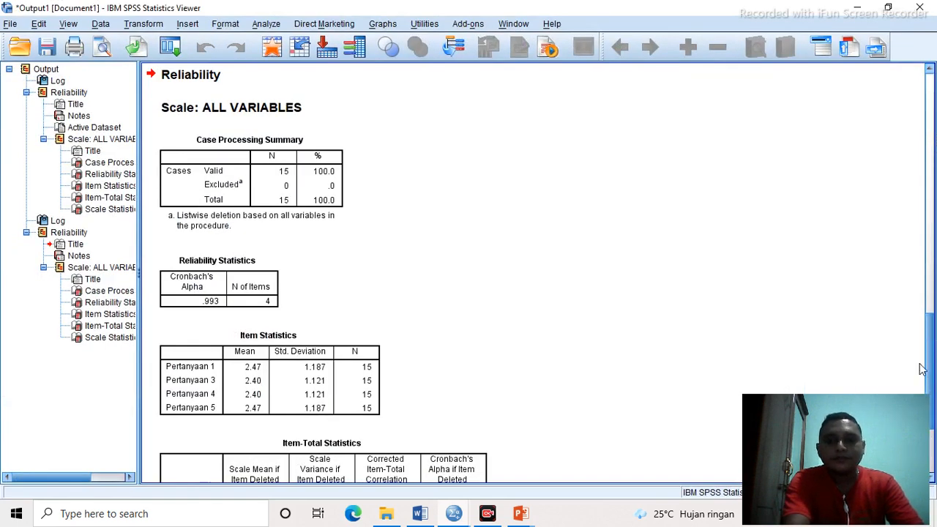
left_click_drag(931, 337, 910, 395)
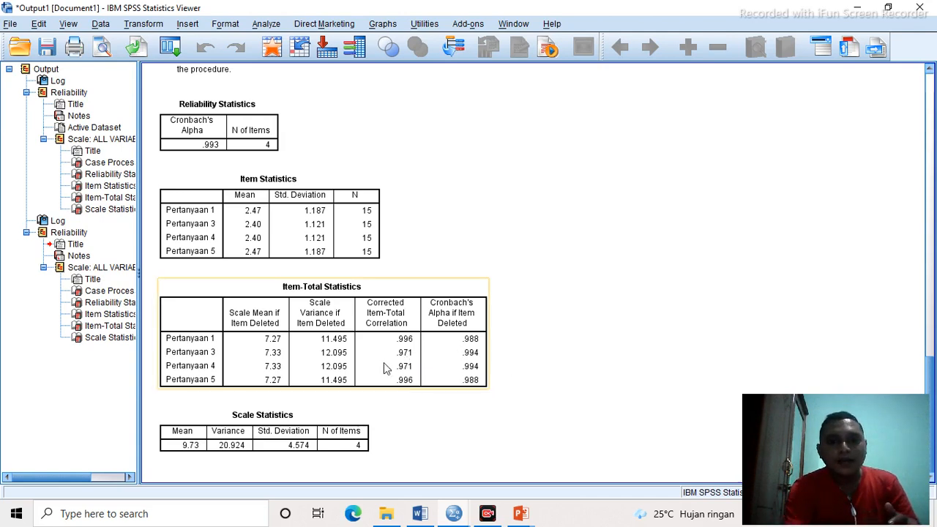
left_click(302, 272)
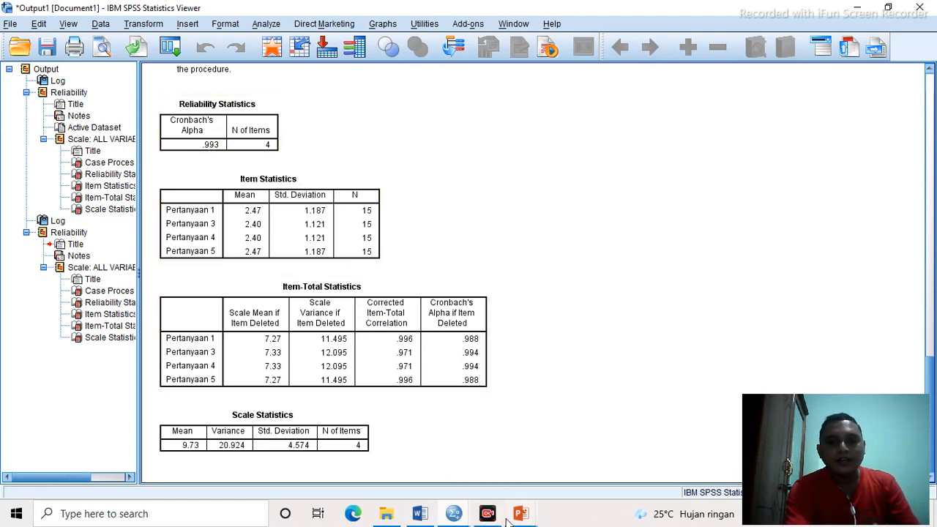
- Consult the r table in the Word document and return to the SPSS output to compare the remaining questions' correlations
mouse_move(421, 516)
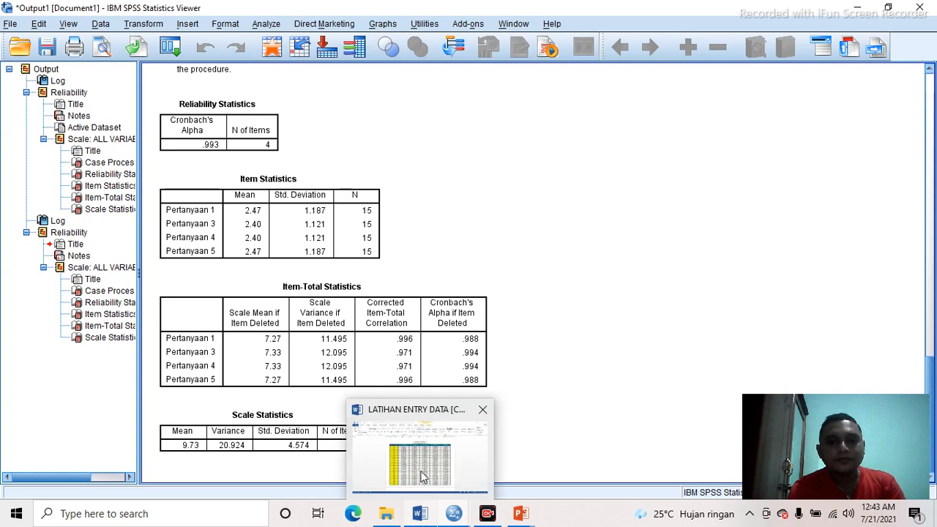
left_click(421, 475)
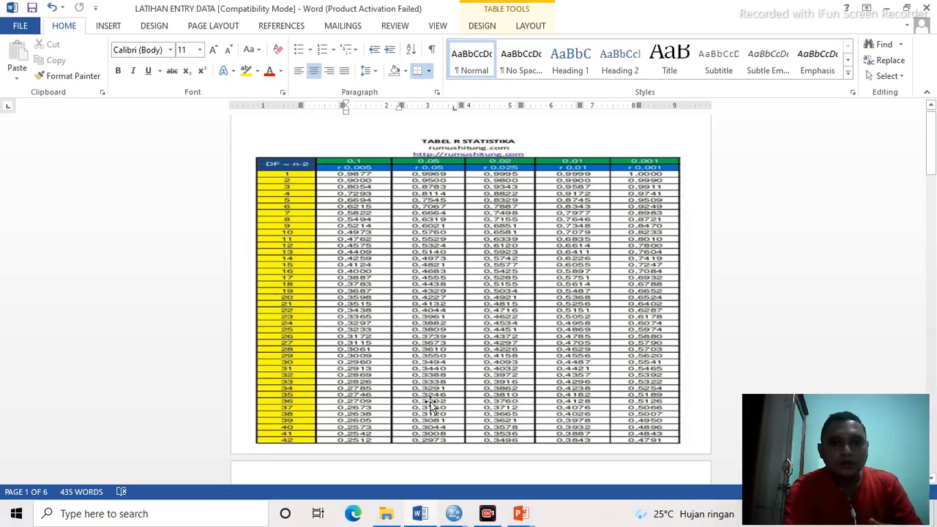
mouse_move(453, 516)
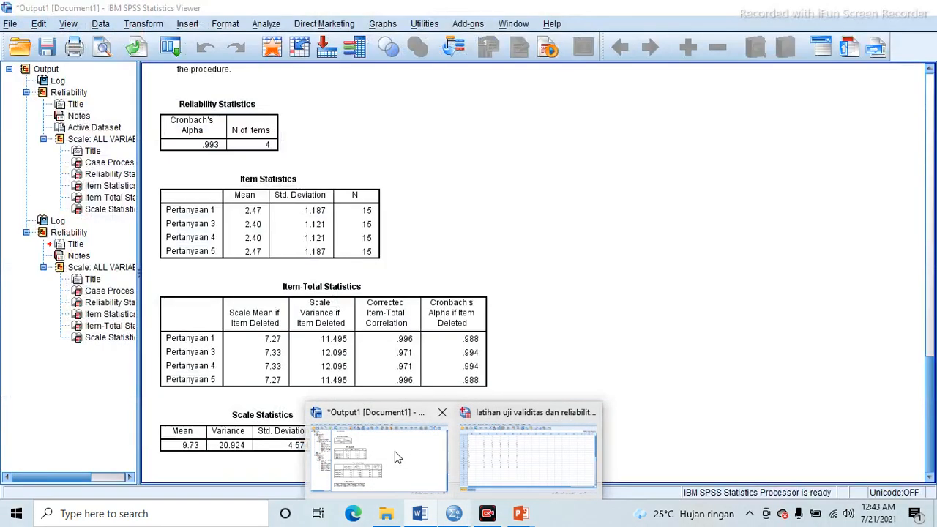
left_click(395, 451)
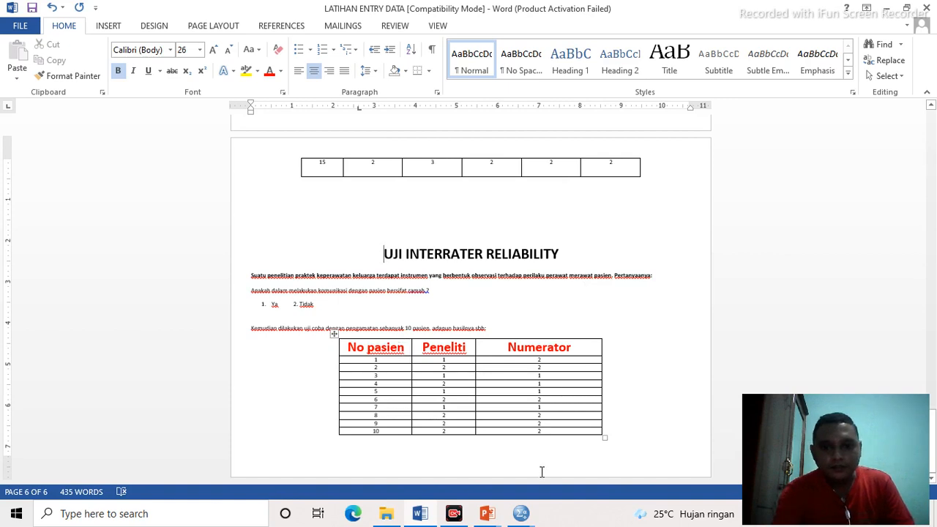
- Switch to the SPSS interrater reliability data and set up Crosstabs with Peneliti as the row and Numerator as the column variable
mouse_move(514, 514)
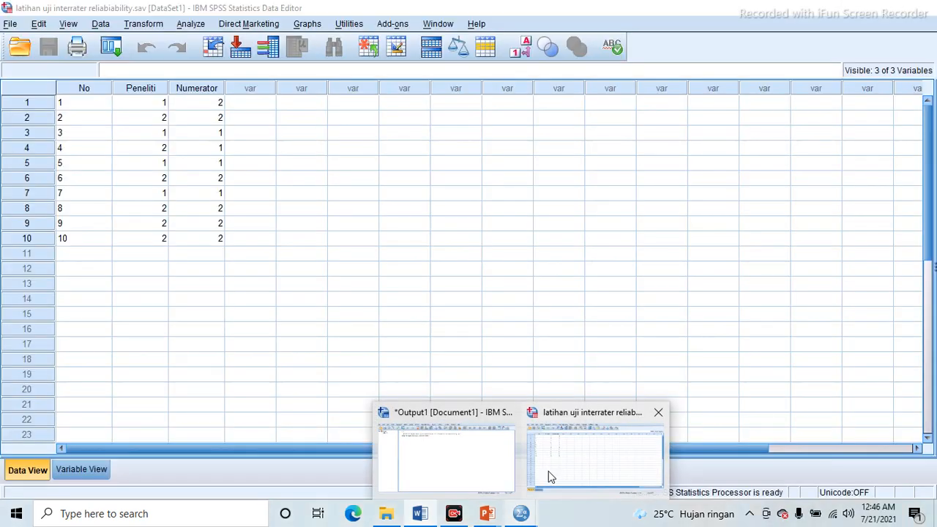
left_click(546, 469)
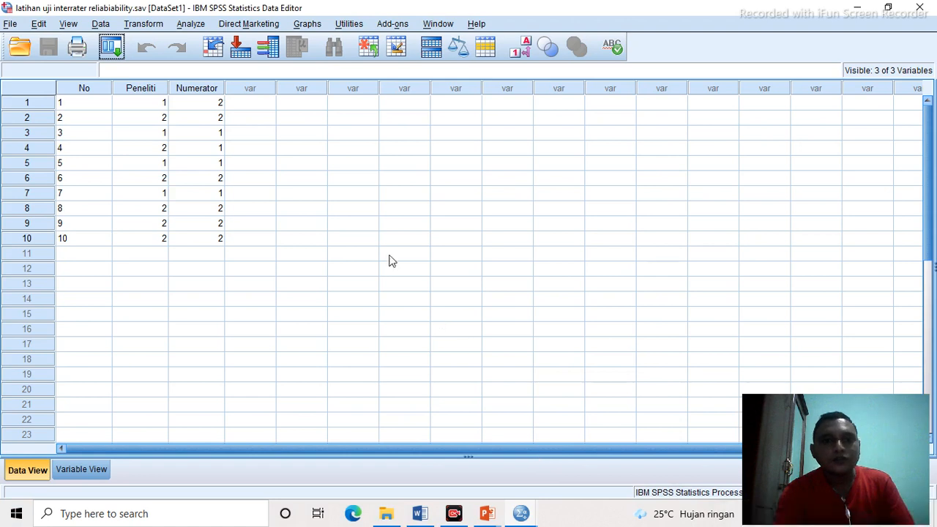
left_click(242, 192)
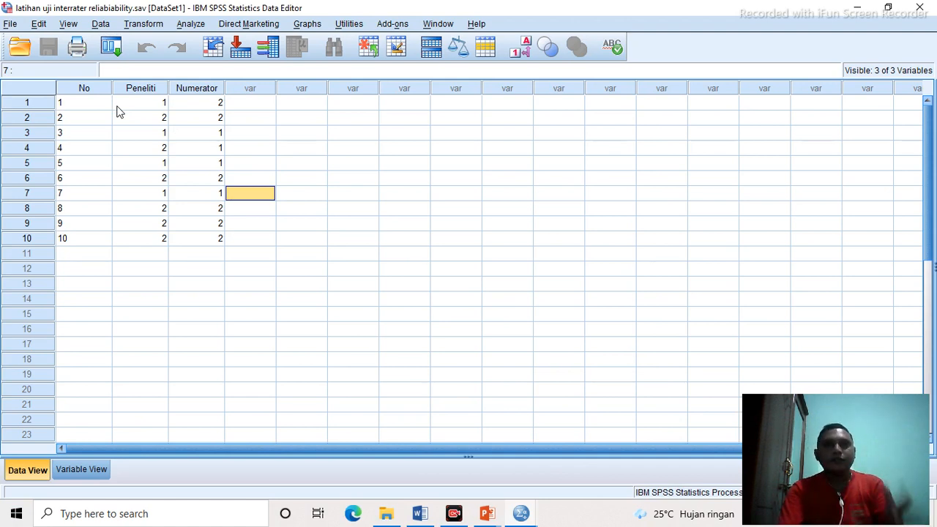
left_click(192, 24)
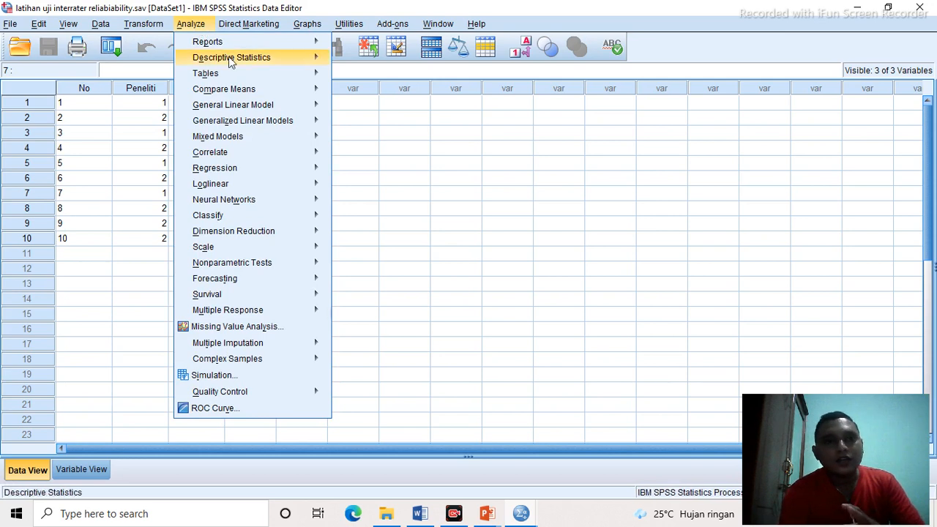
mouse_move(248, 57)
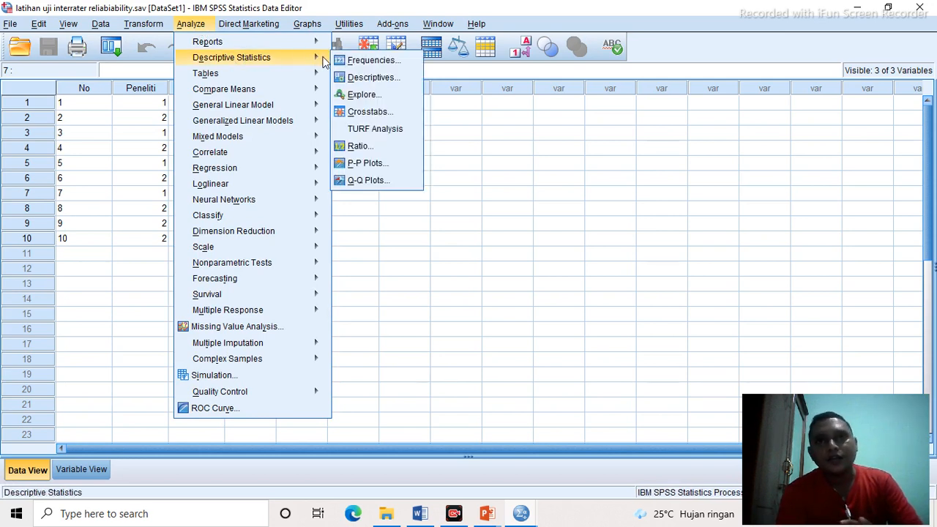
left_click(393, 118)
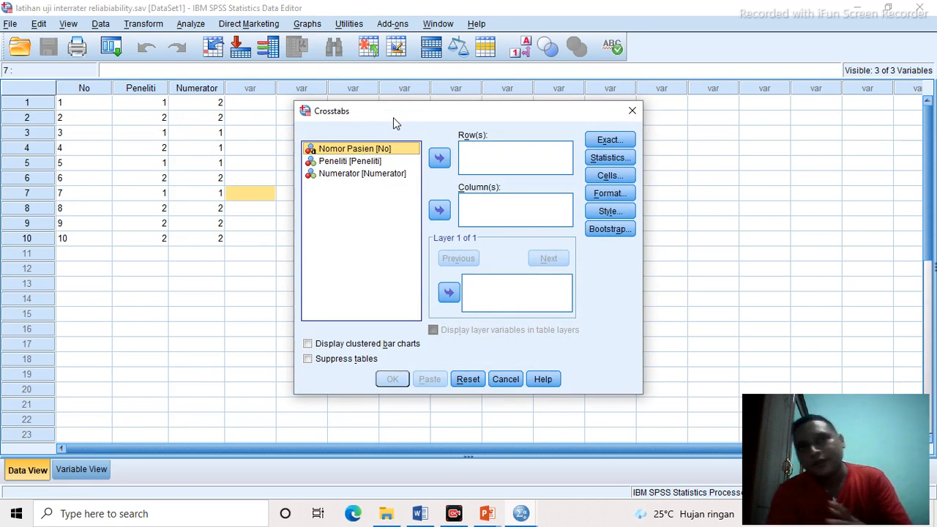
left_click(364, 162)
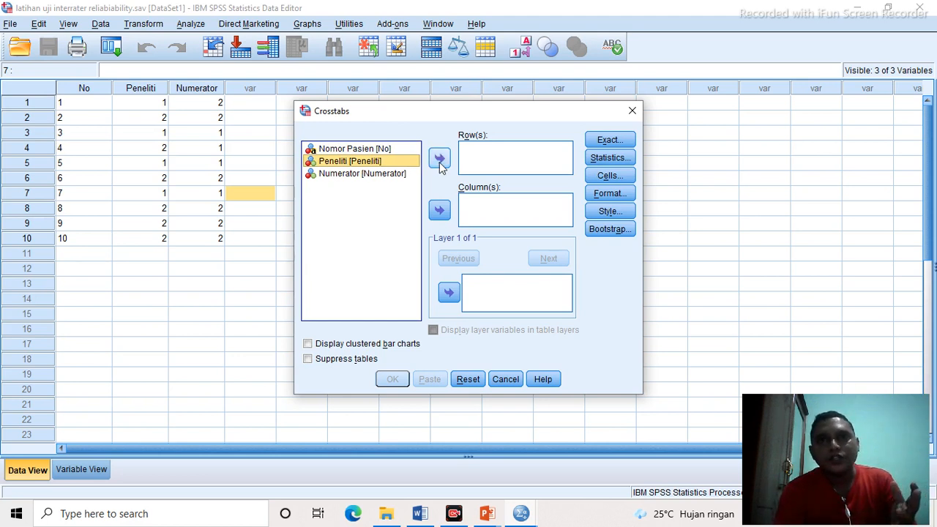
left_click(440, 163)
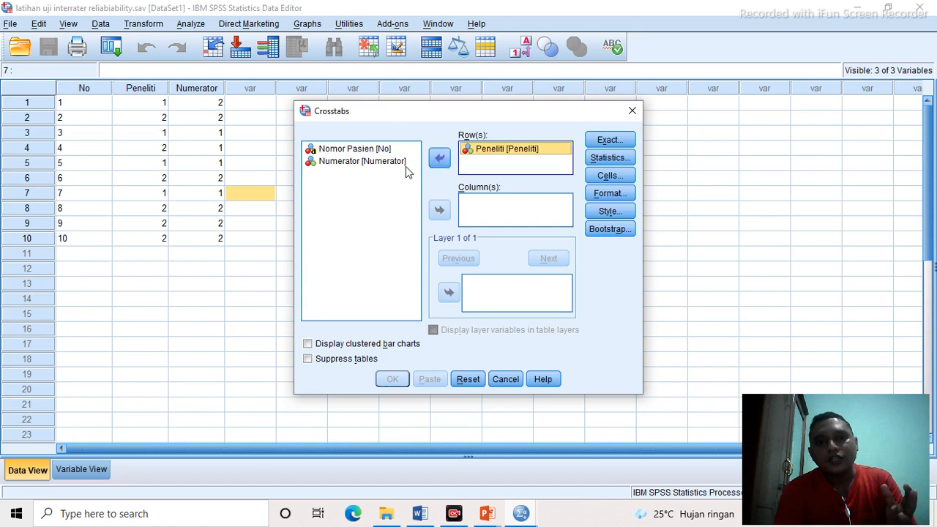
left_click(382, 167)
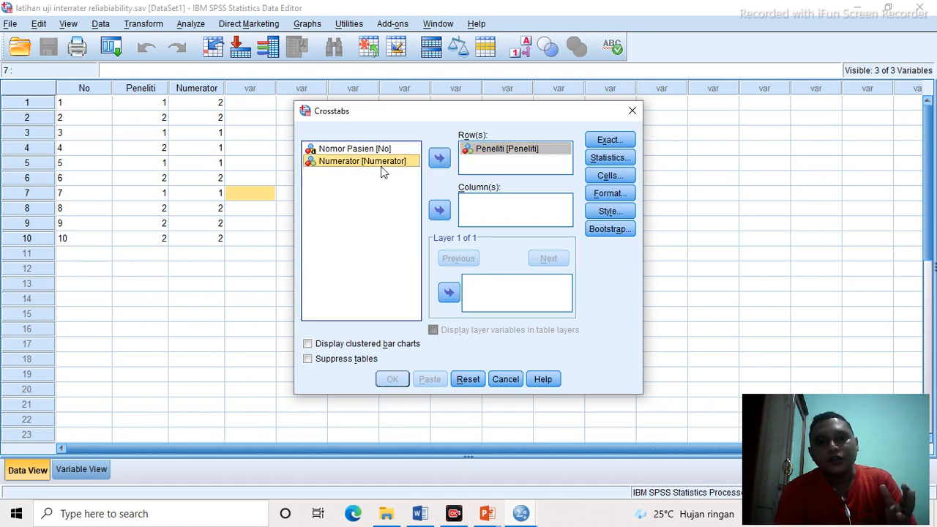
left_click(440, 210)
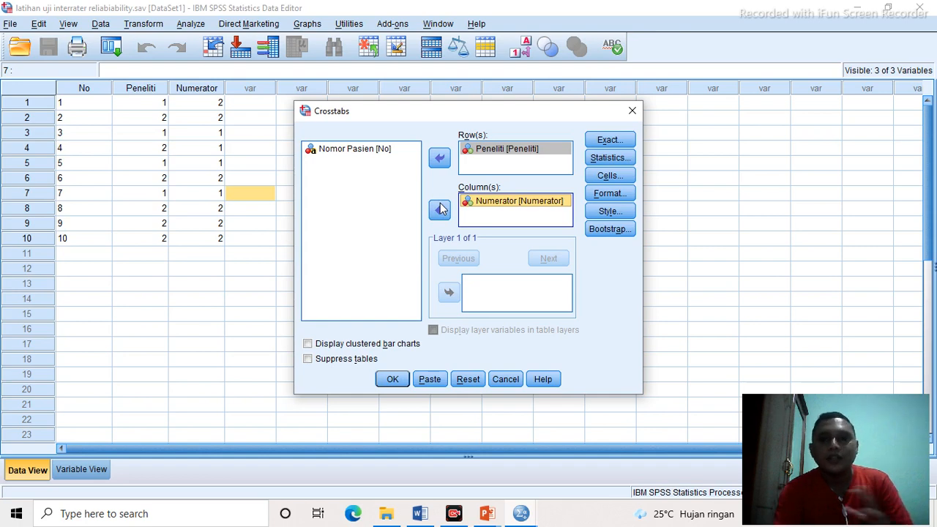
- Request the Kappa statistic, run the crosstab and review the output down to the Symmetric Measures table
left_click(616, 159)
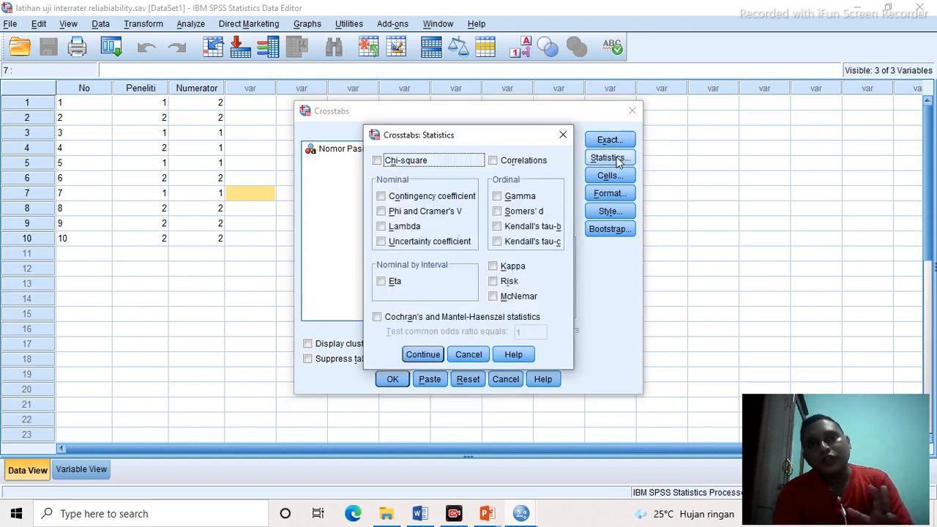
left_click(505, 266)
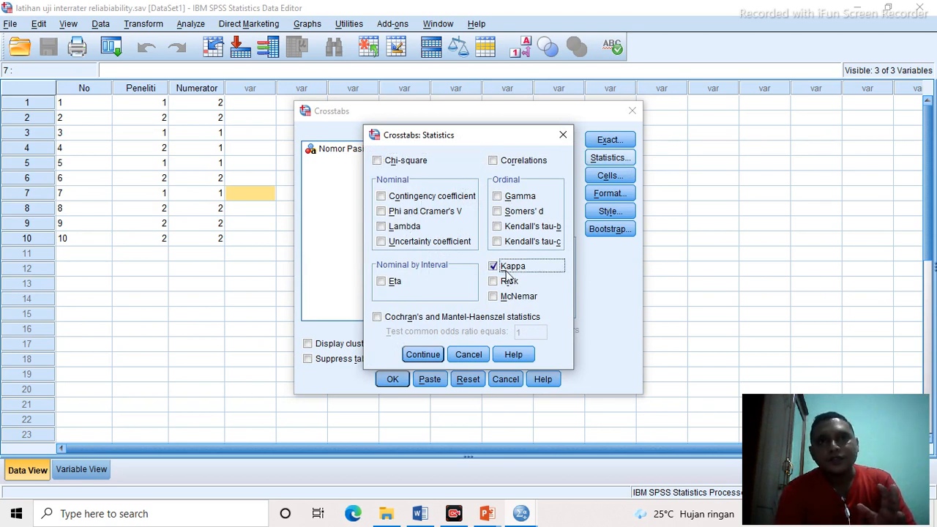
left_click(430, 360)
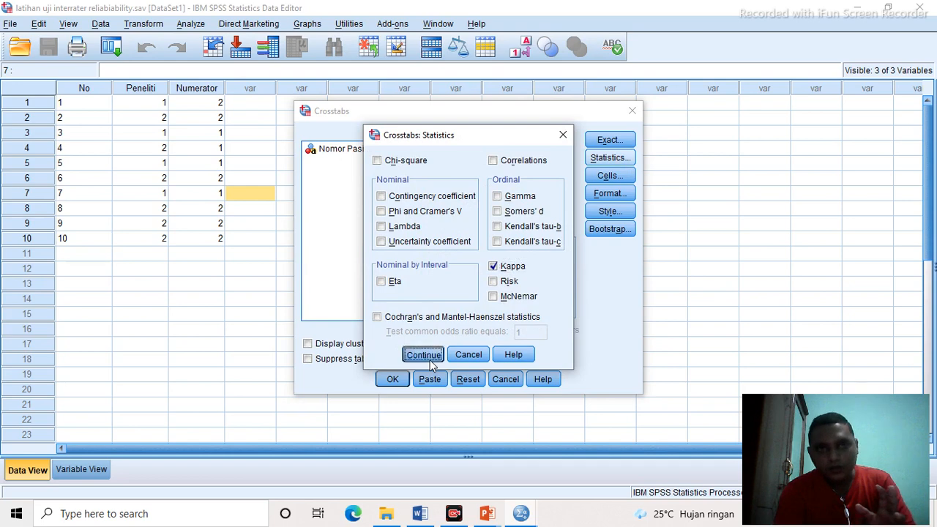
left_click(393, 380)
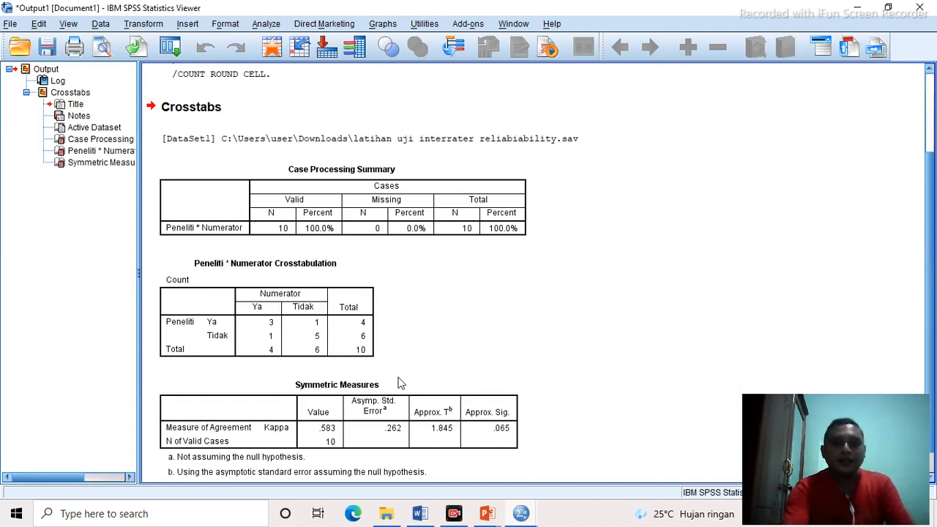
left_click(401, 383)
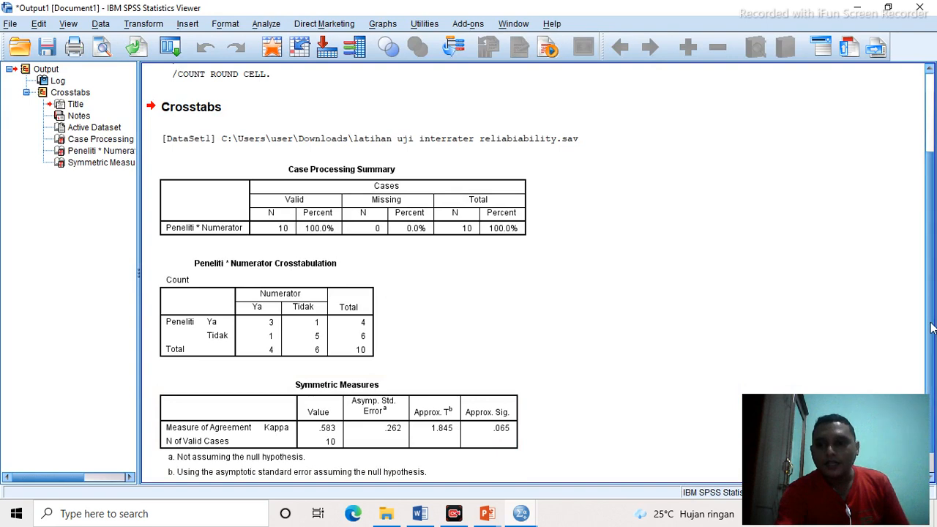
scroll(931, 328, "down", 1)
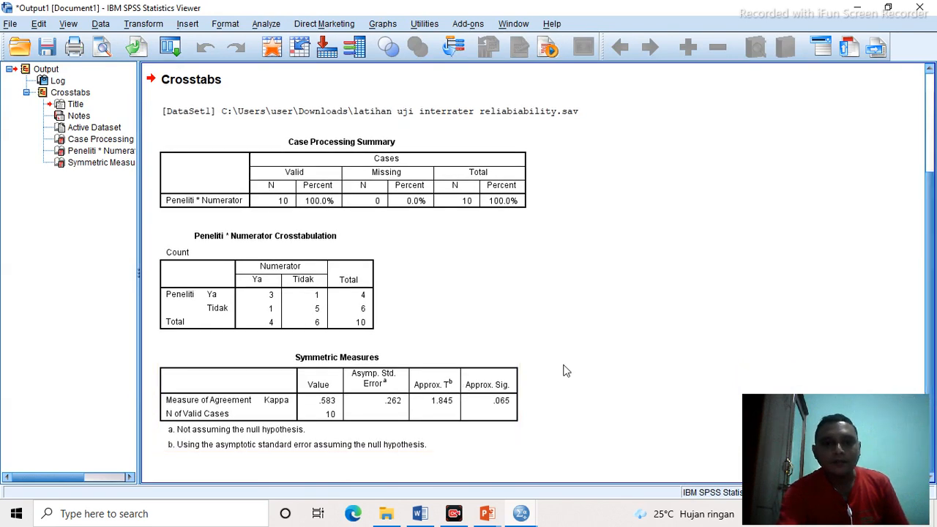